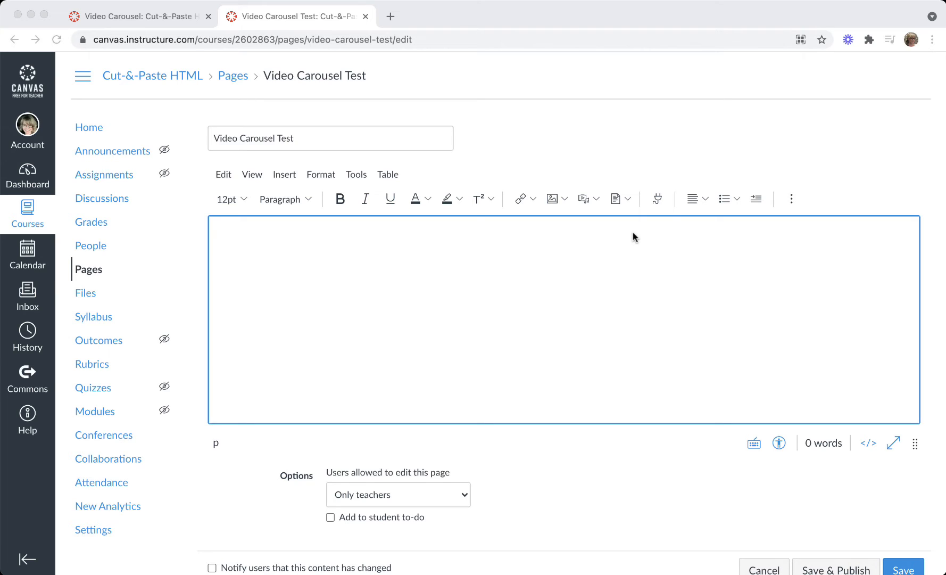
# Upload the document Video 1.html from the TextEdit iCloud folder and insert its link into the empty page body.
pyautogui.click(533, 237)
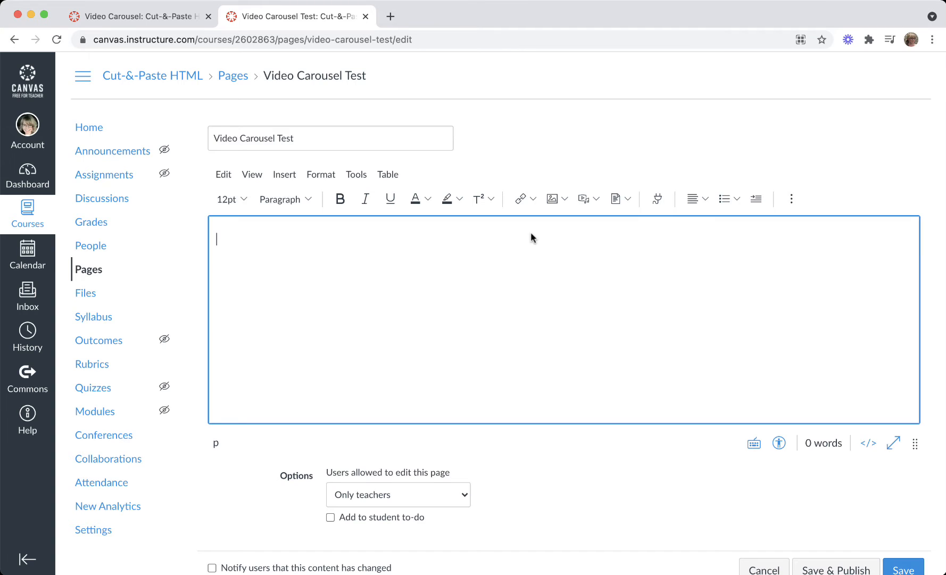
pyautogui.click(629, 198)
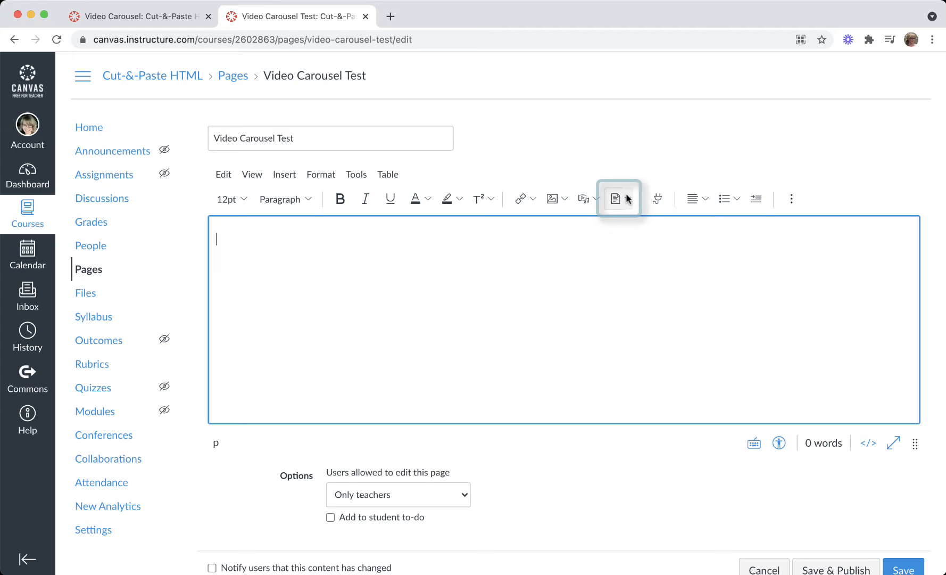
pyautogui.click(628, 198)
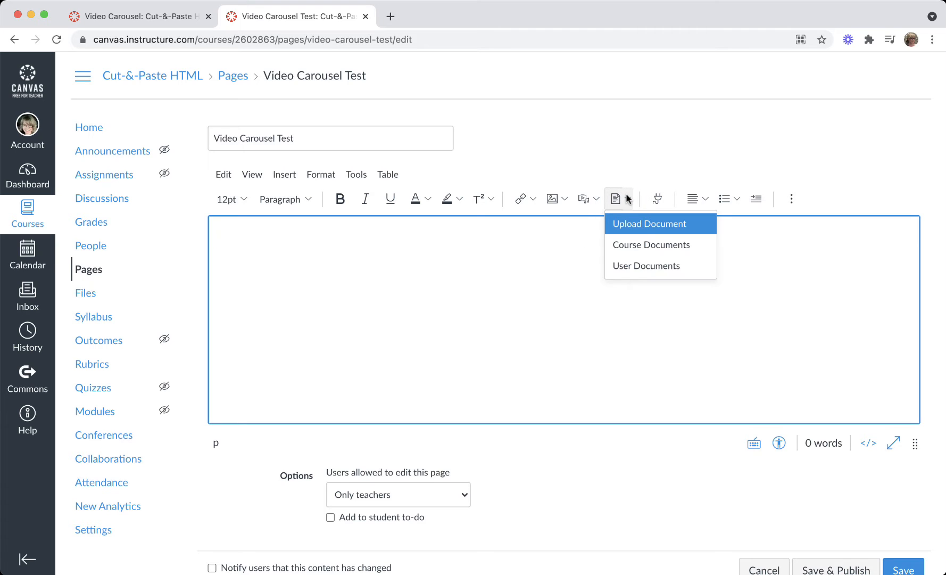
pyautogui.click(645, 230)
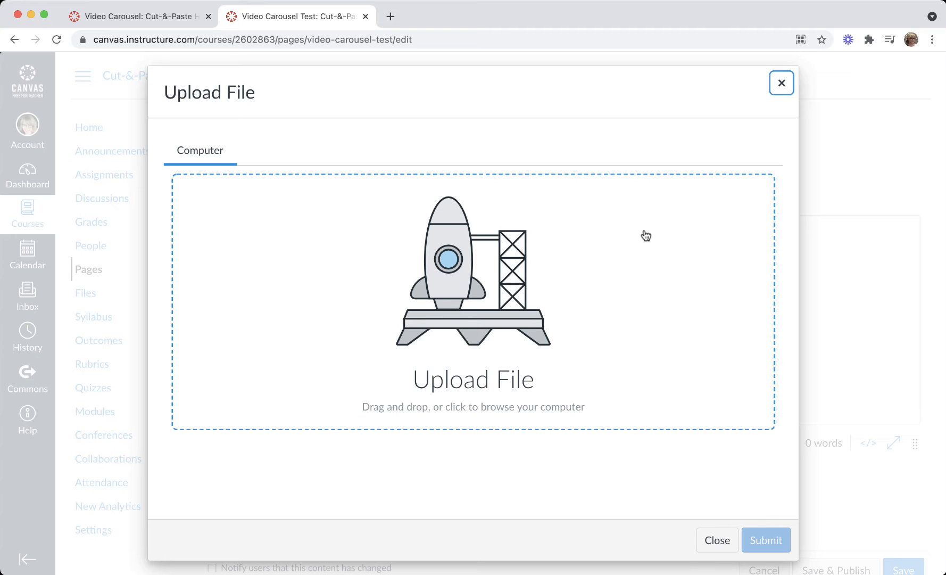
pyautogui.click(436, 303)
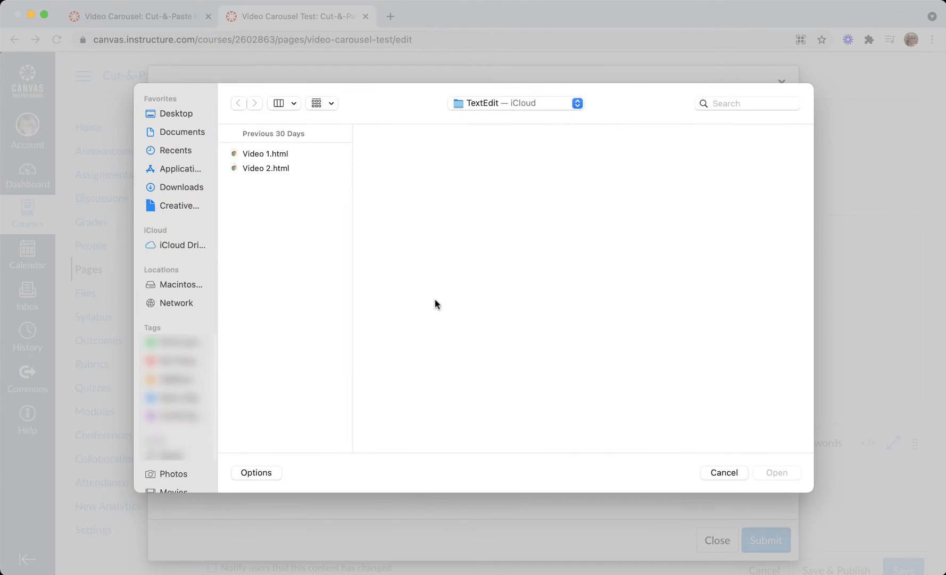
pyautogui.click(264, 153)
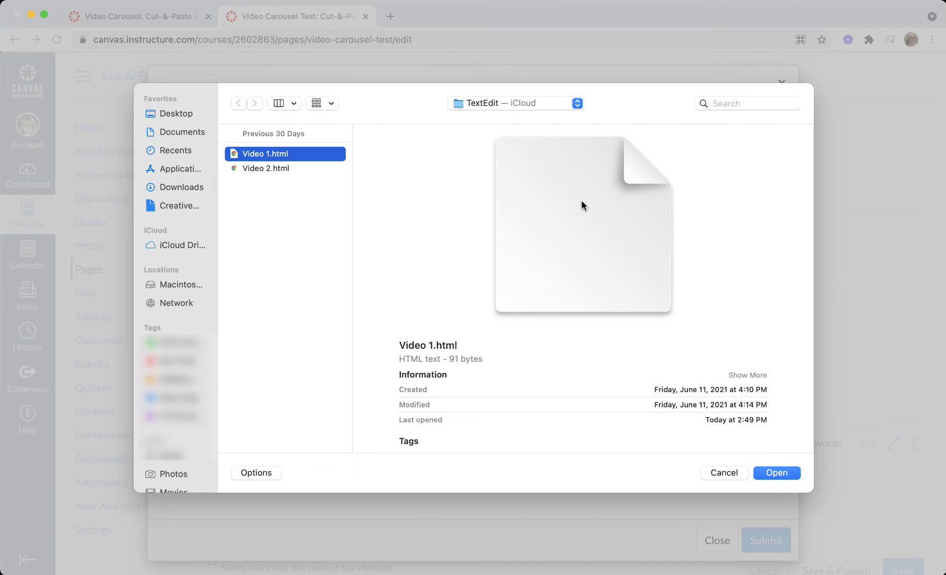
pyautogui.click(777, 472)
pyautogui.click(765, 540)
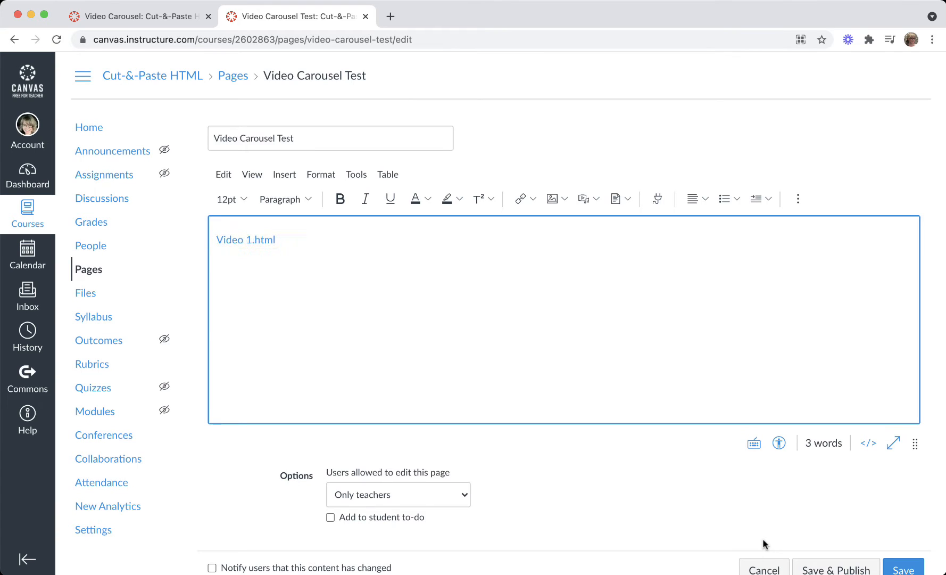
# Upload Video 2.html and insert its document link on a new line below the Video 1.html link.
pyautogui.click(577, 247)
pyautogui.press('Return')
pyautogui.click(627, 197)
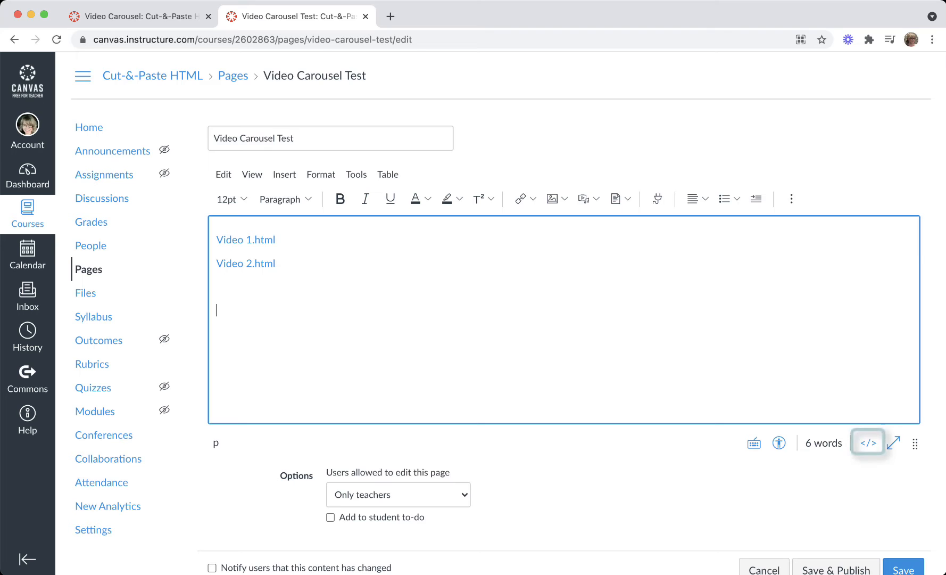
# Show the page's HTML source and locate the file numbers in the Video 1.html and Video 2.html links.
pyautogui.click(869, 445)
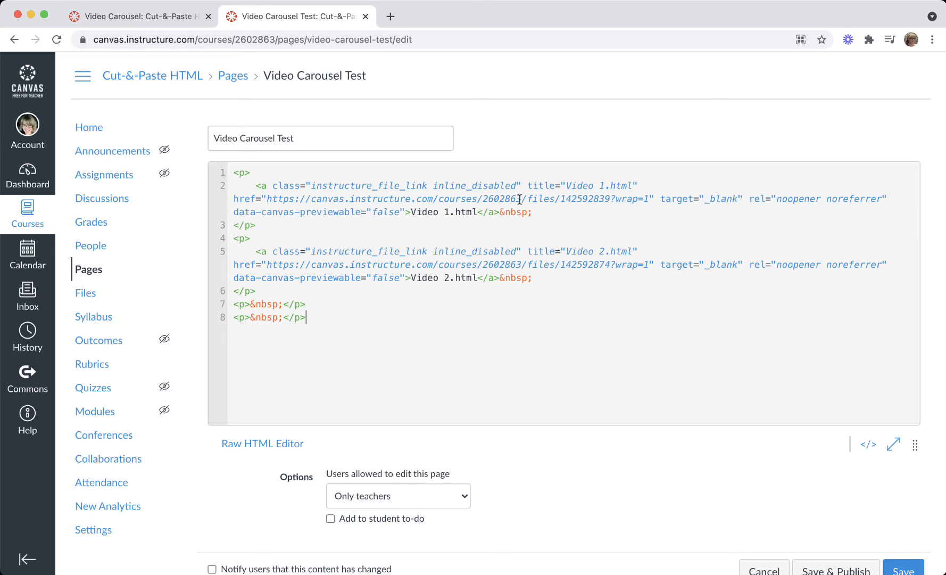
pyautogui.doubleClick(561, 198)
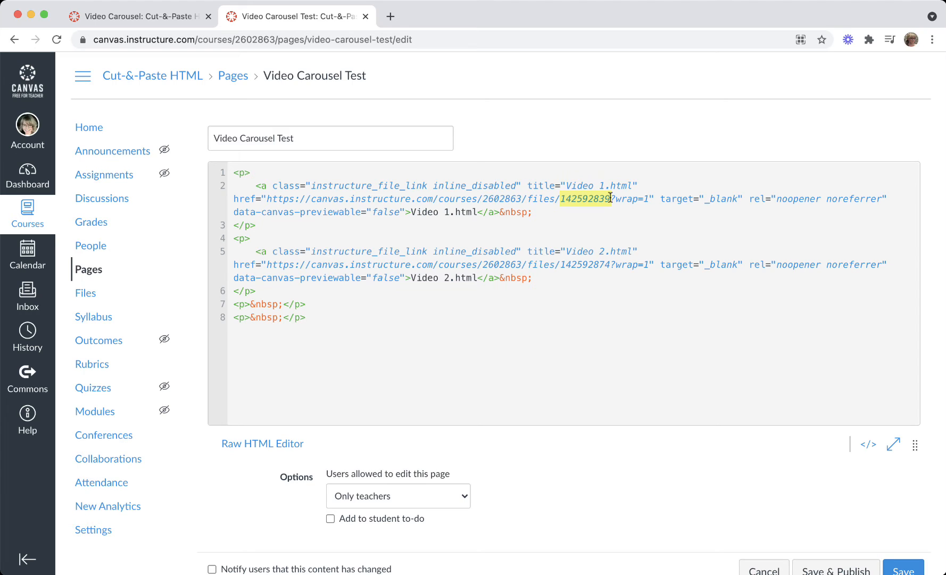
pyautogui.doubleClick(609, 265)
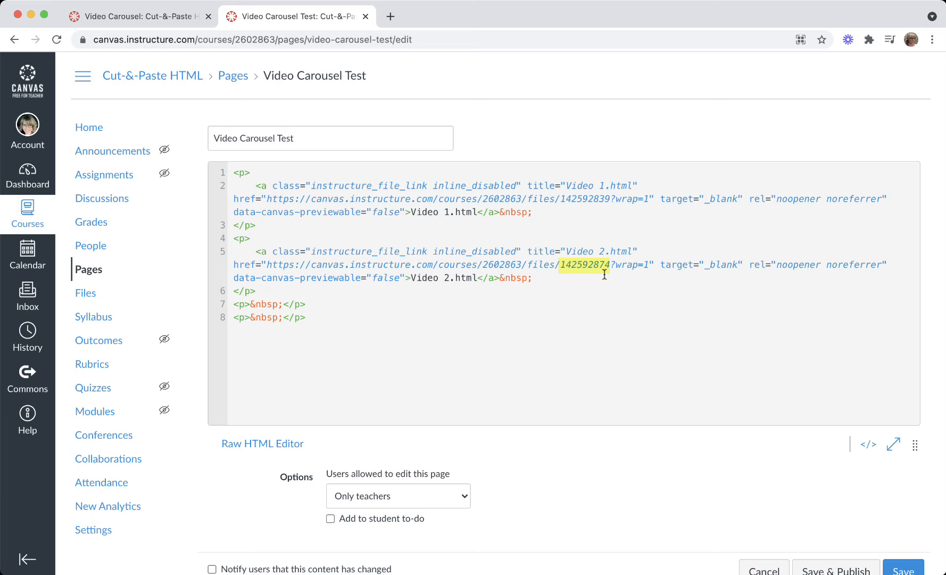
# Copy the whole code snippet from the Video Carousel page and paste it on a new line at the end of the test page's HTML.
pyautogui.click(520, 317)
pyautogui.press('Return')
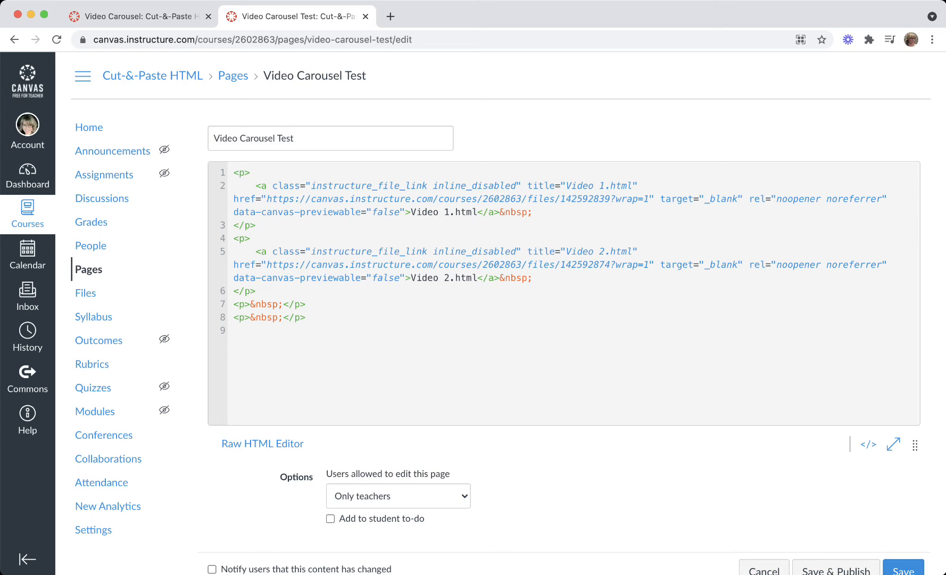
pyautogui.click(128, 14)
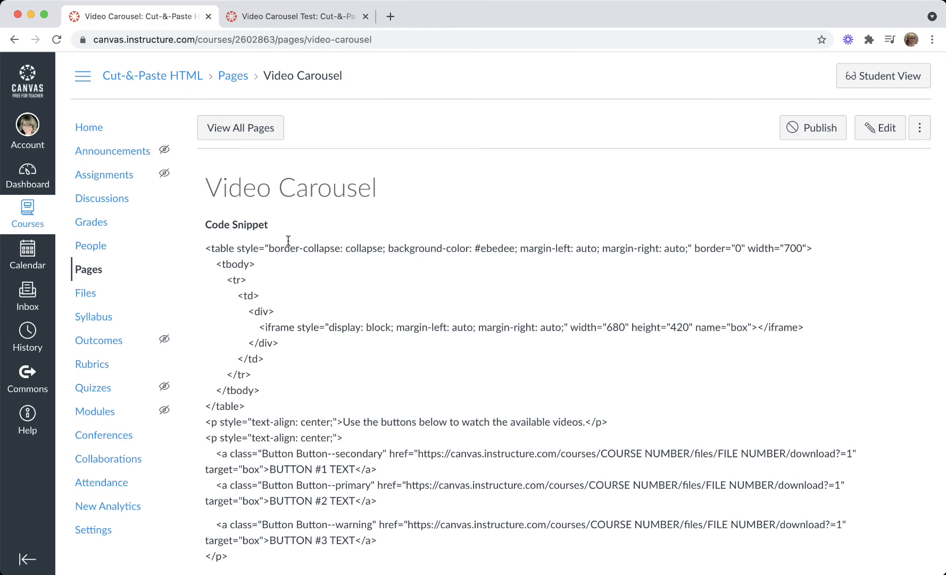
pyautogui.scroll(-1, 288, 241)
pyautogui.moveTo(206, 236); pyautogui.dragTo(385, 543)
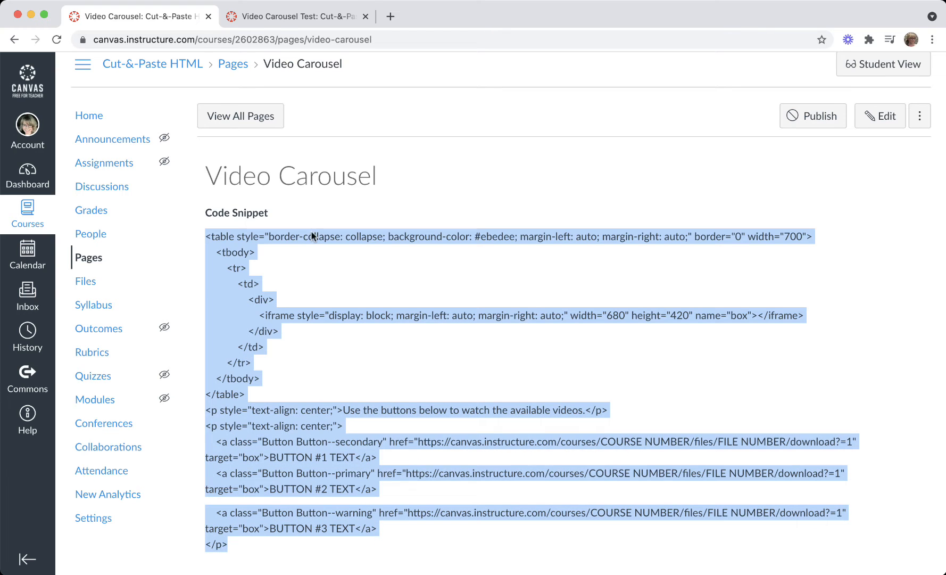
pyautogui.click(287, 19)
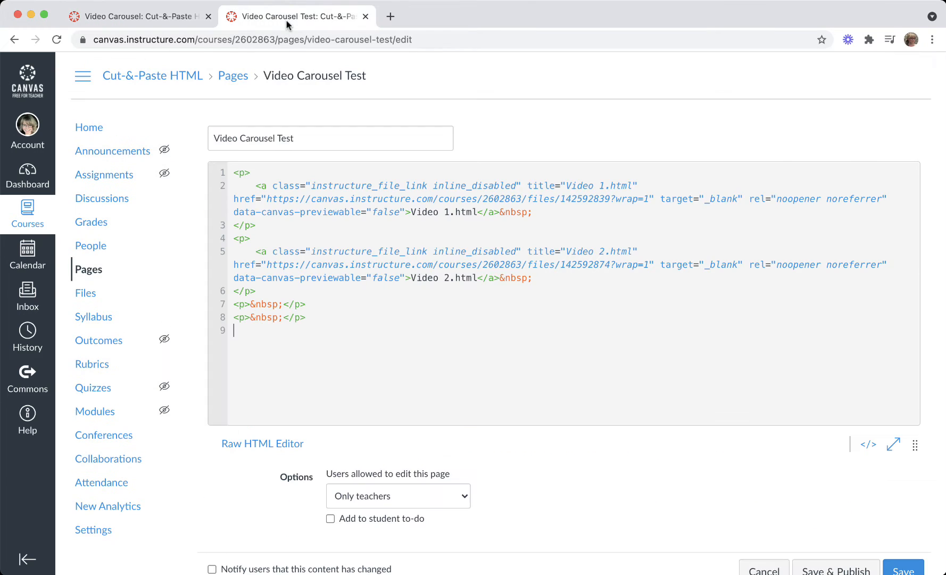
pyautogui.click(269, 333)
pyautogui.hotkey('ctrl', 'v')
pyautogui.scroll(5, 288, 335)
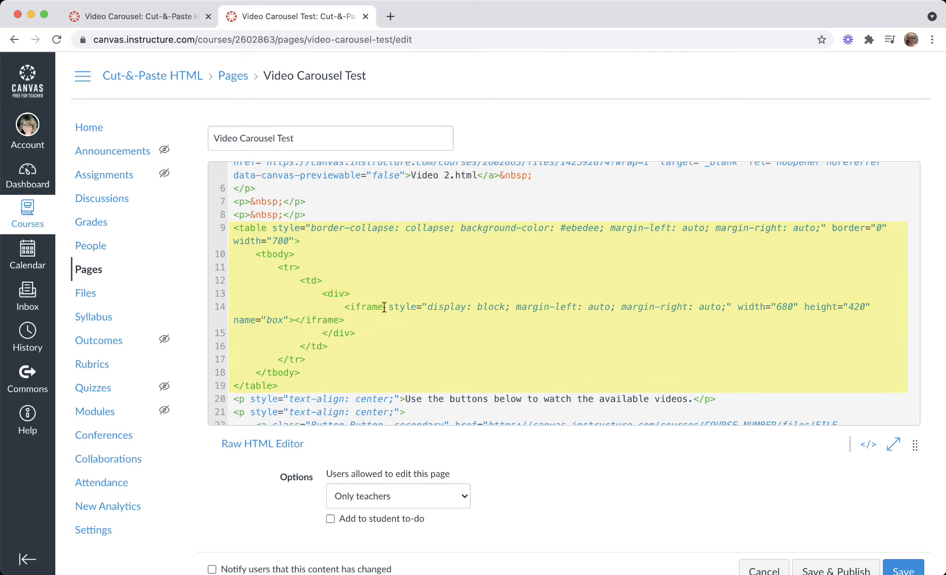
# Delete the third button's link code, BUTTON #3 TEXT, together with the blank line above it.
pyautogui.scroll(-5, 385, 307)
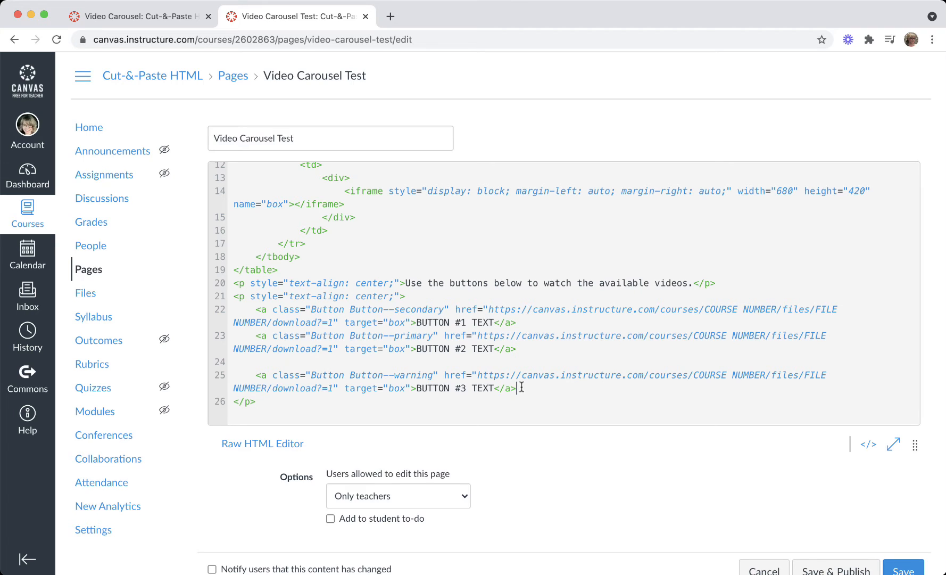
pyautogui.moveTo(521, 387); pyautogui.dragTo(283, 365)
pyautogui.press('BackSpace')
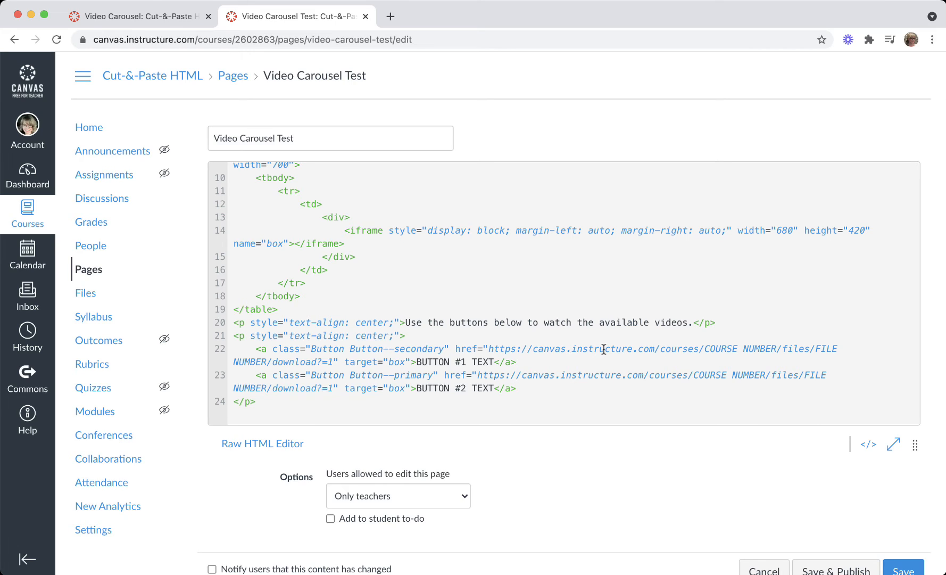
# Replace the COURSE NUMBER placeholder in both button links with 2602863, copied from the page's web address.
pyautogui.moveTo(704, 347); pyautogui.dragTo(776, 343)
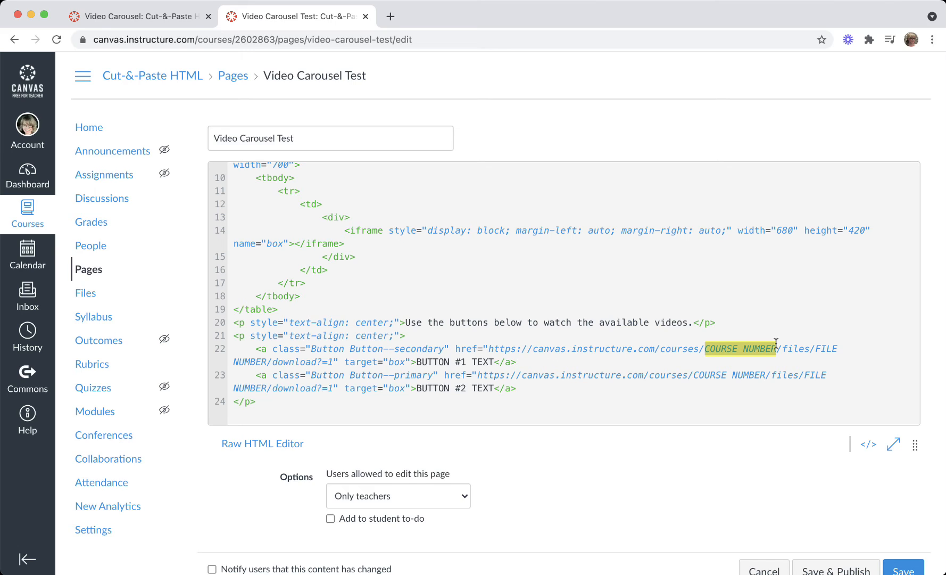
pyautogui.click(244, 46)
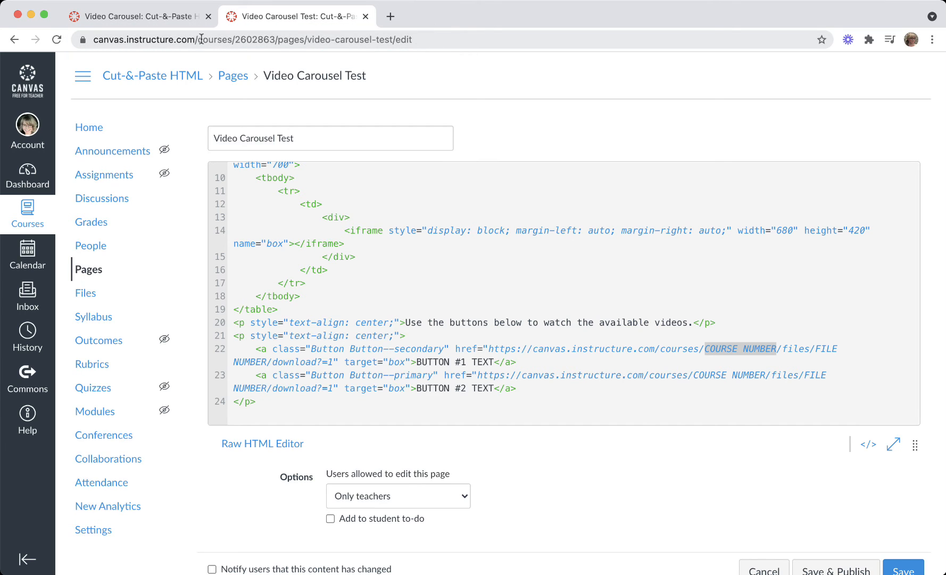
pyautogui.moveTo(197, 39); pyautogui.dragTo(235, 39)
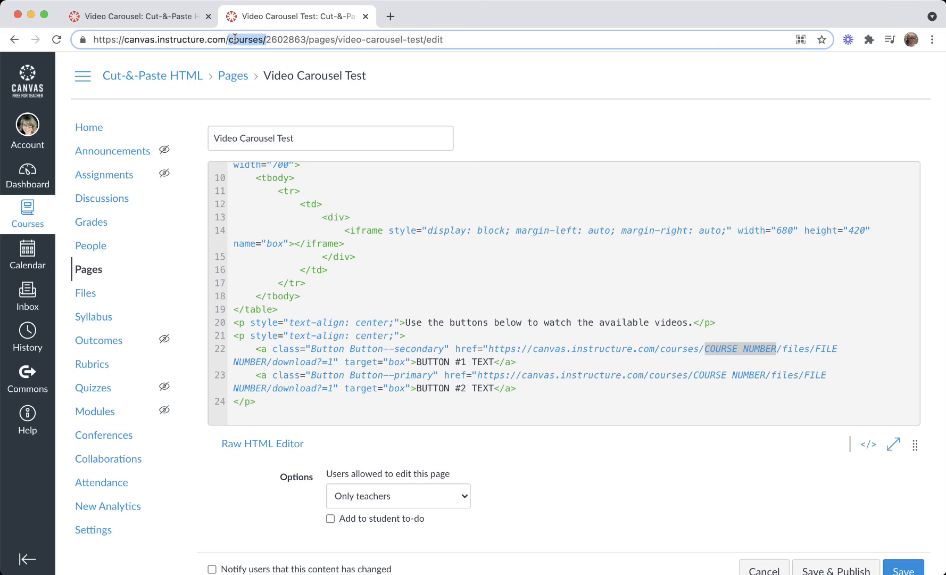
pyautogui.doubleClick(282, 40)
pyautogui.press('super+c')
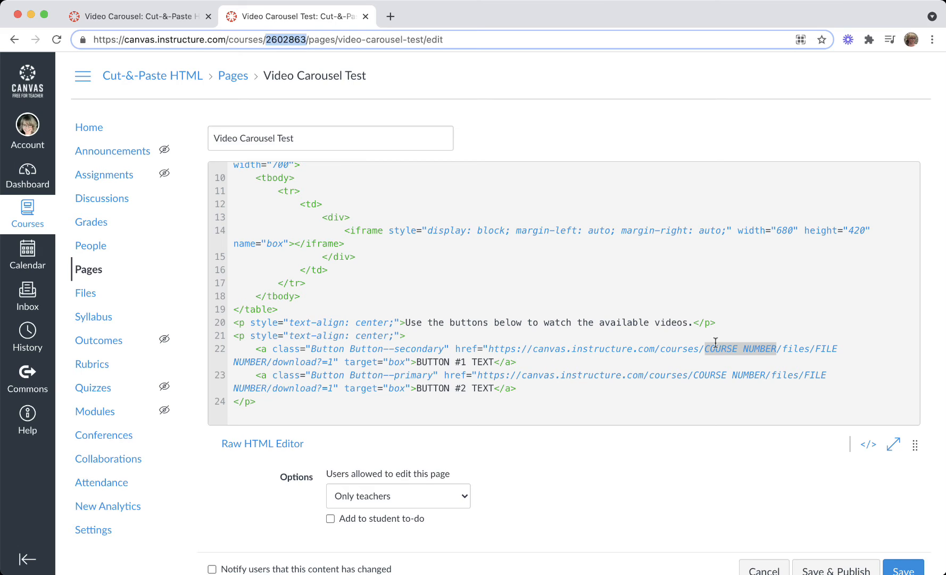
pyautogui.click(735, 347)
pyautogui.moveTo(704, 349); pyautogui.dragTo(774, 346)
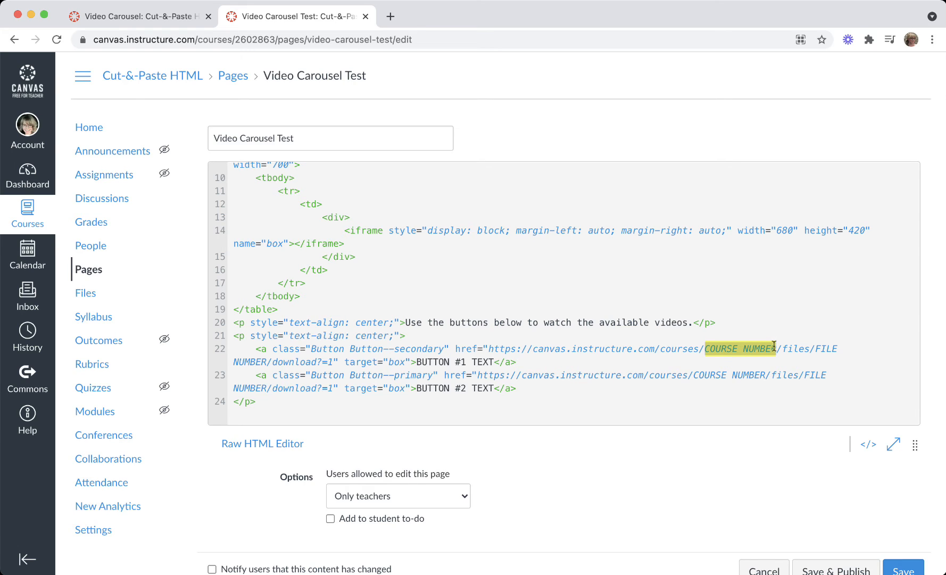
pyautogui.press('super+v')
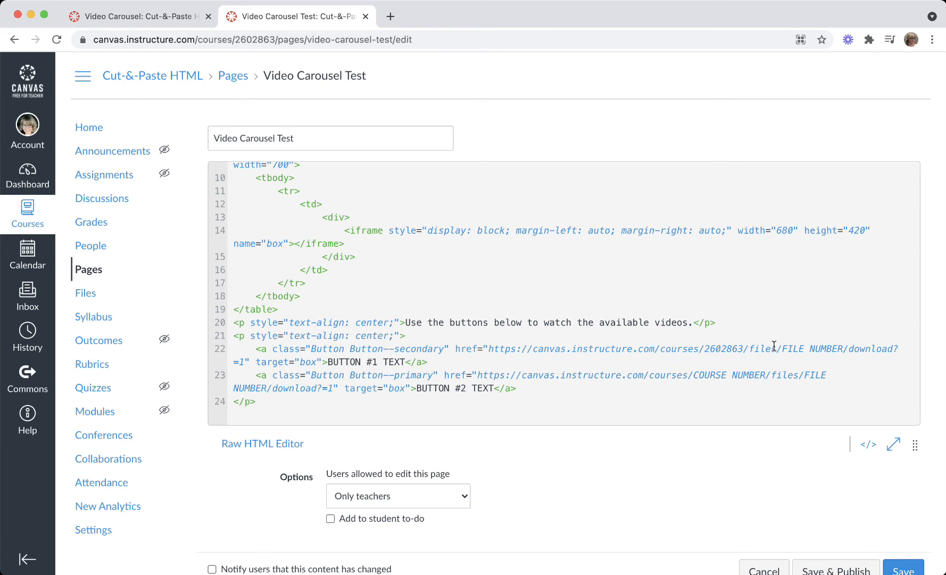
pyautogui.moveTo(693, 375); pyautogui.dragTo(767, 370)
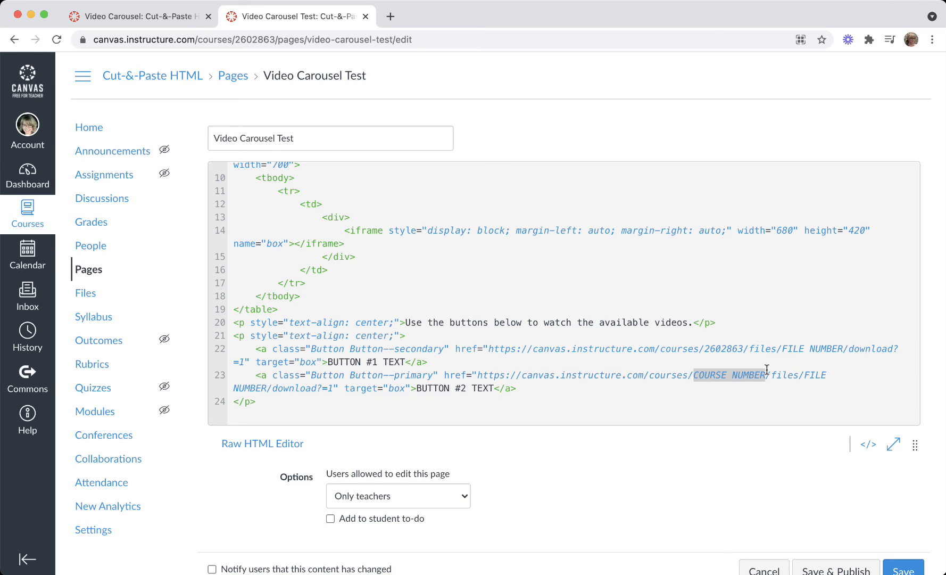
pyautogui.press('super+v')
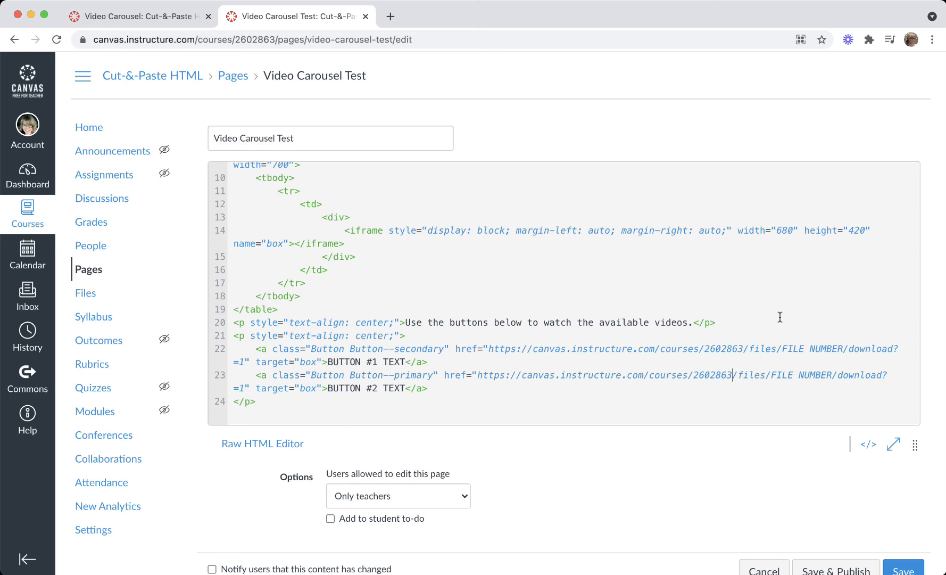
# Replace the FILE NUMBER placeholder in the BUTTON #1 link with 142592839, copied from the Video 1.html link.
pyautogui.scroll(5, 774, 216)
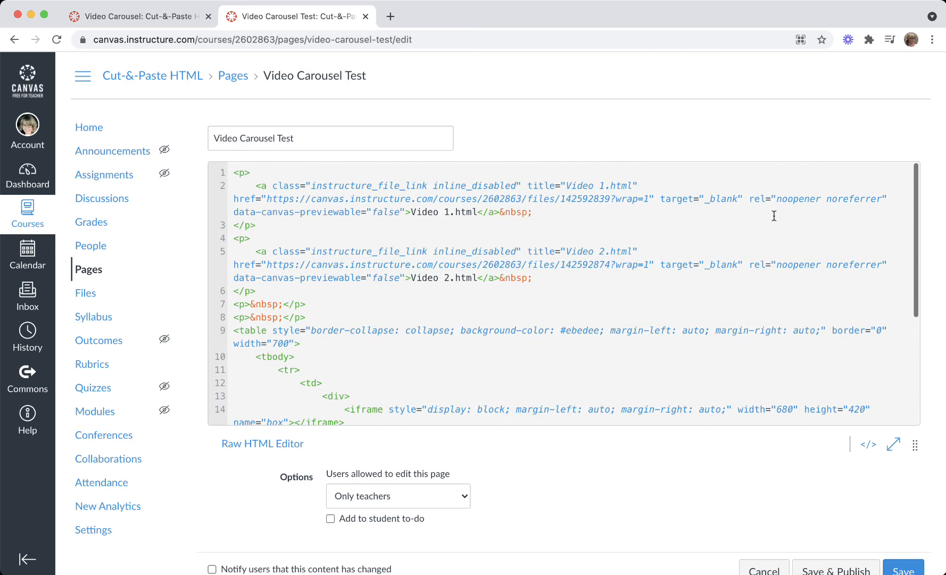
pyautogui.moveTo(561, 198); pyautogui.dragTo(608, 199)
pyautogui.press('super+c')
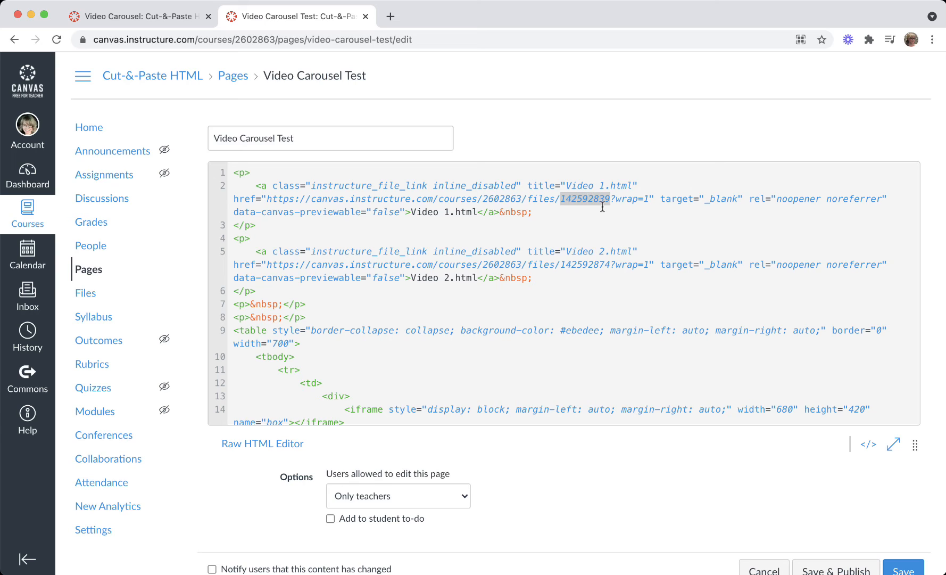
pyautogui.scroll(-7, 697, 288)
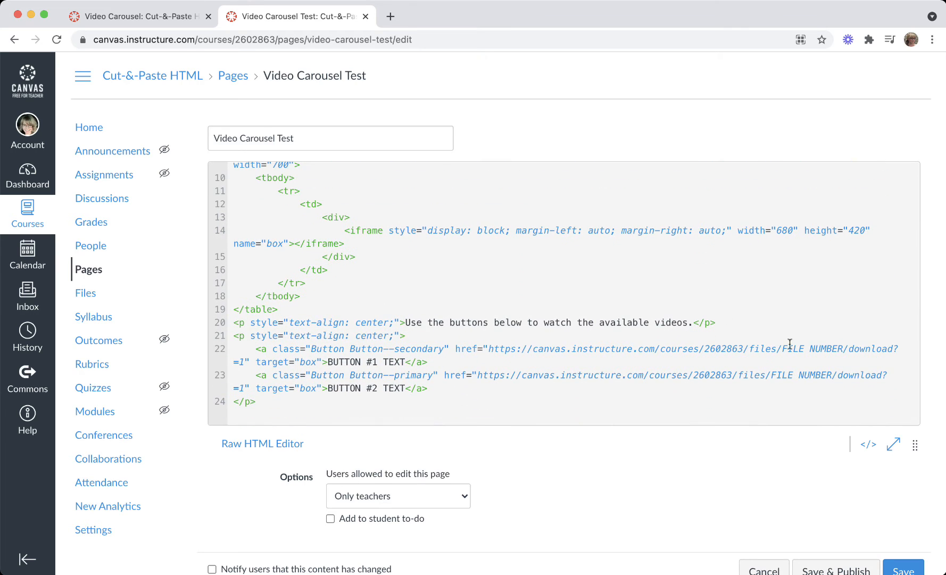
pyautogui.moveTo(782, 349); pyautogui.dragTo(844, 347)
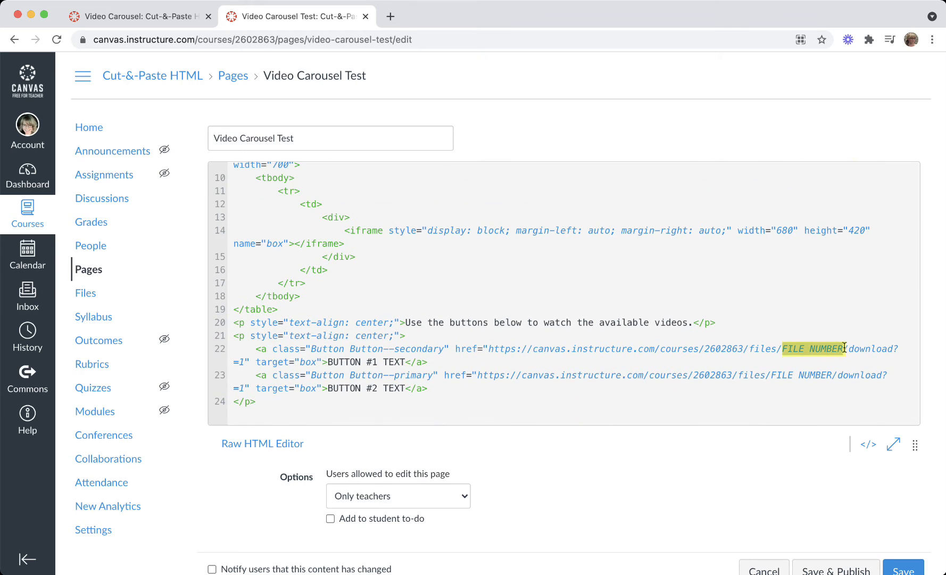
pyautogui.press('super+v')
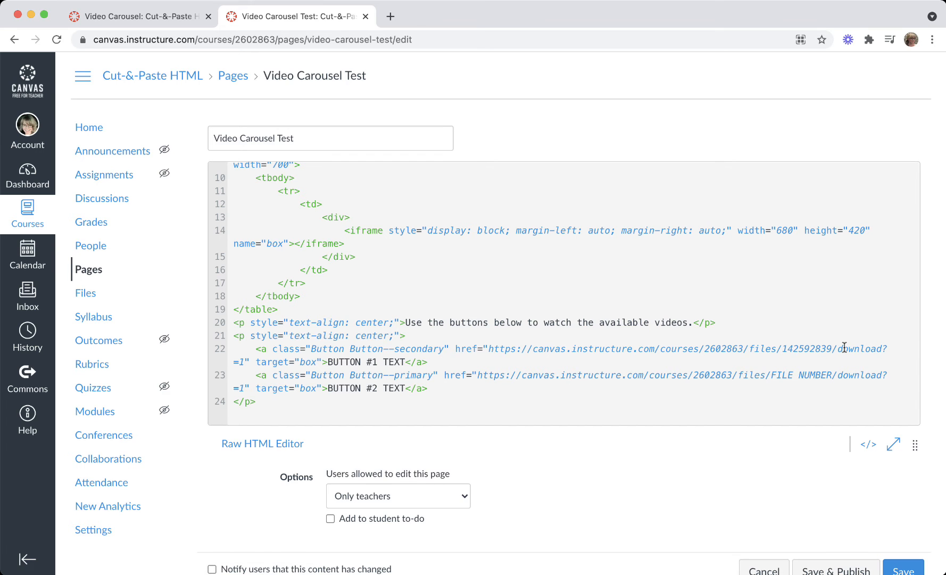
# Replace the FILE NUMBER placeholder in the BUTTON #2 link with 142592874, copied from the Video 2.html link.
pyautogui.scroll(7, 845, 348)
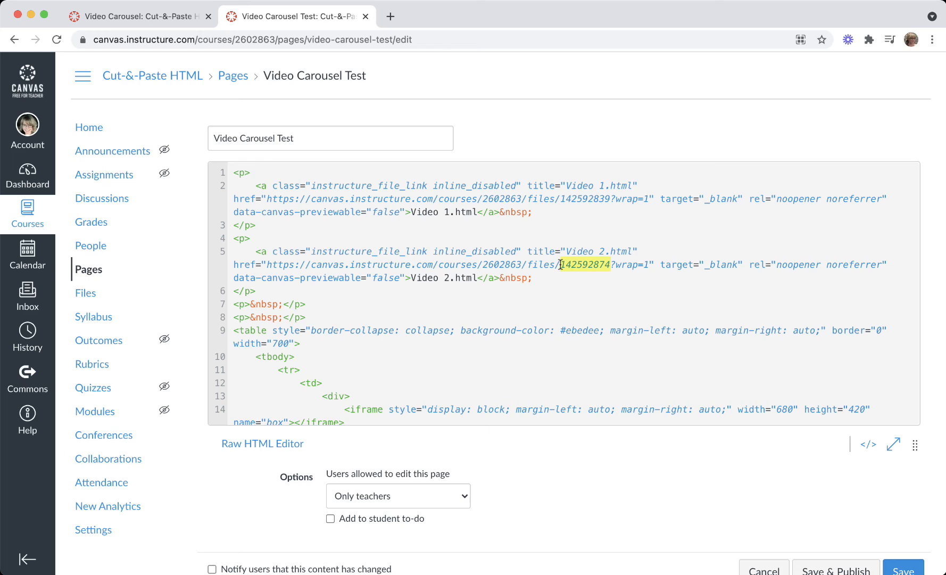
pyautogui.moveTo(561, 265); pyautogui.dragTo(610, 262)
pyautogui.press('super+c')
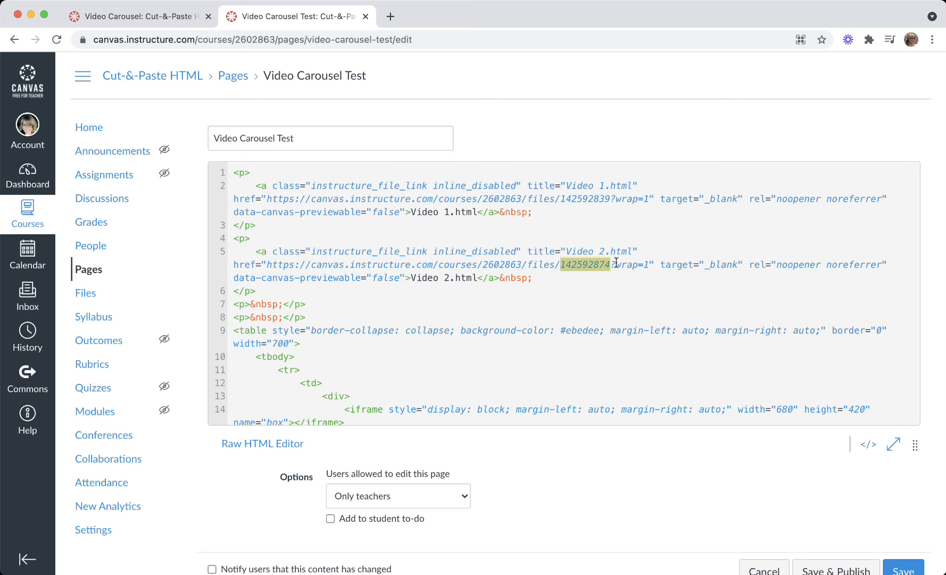
pyautogui.scroll(-5, 616, 262)
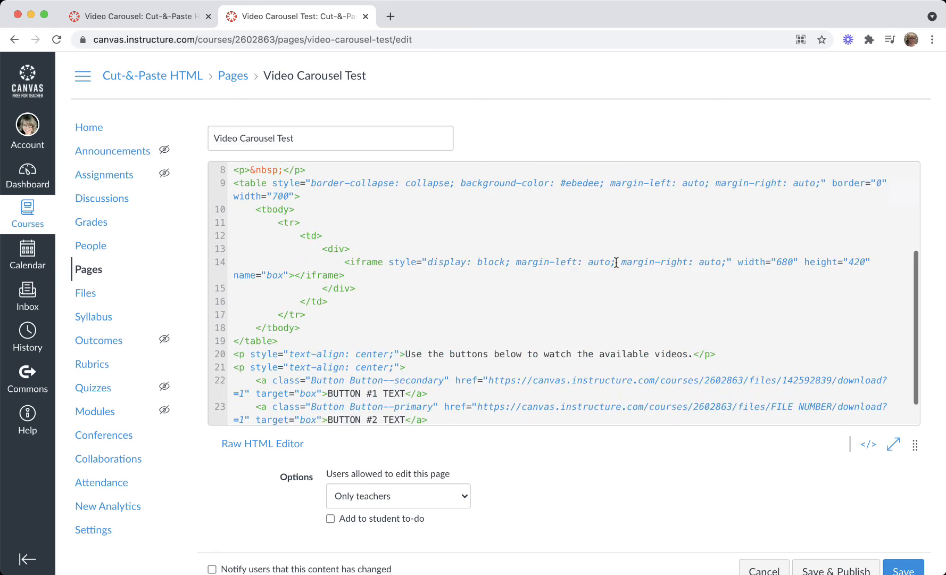
pyautogui.moveTo(772, 375); pyautogui.dragTo(831, 374)
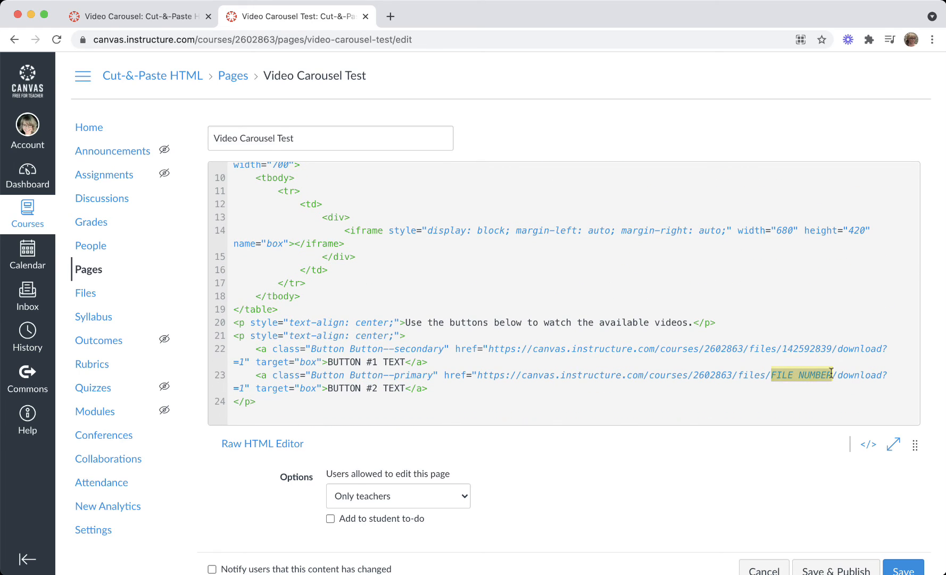
pyautogui.press('super+v')
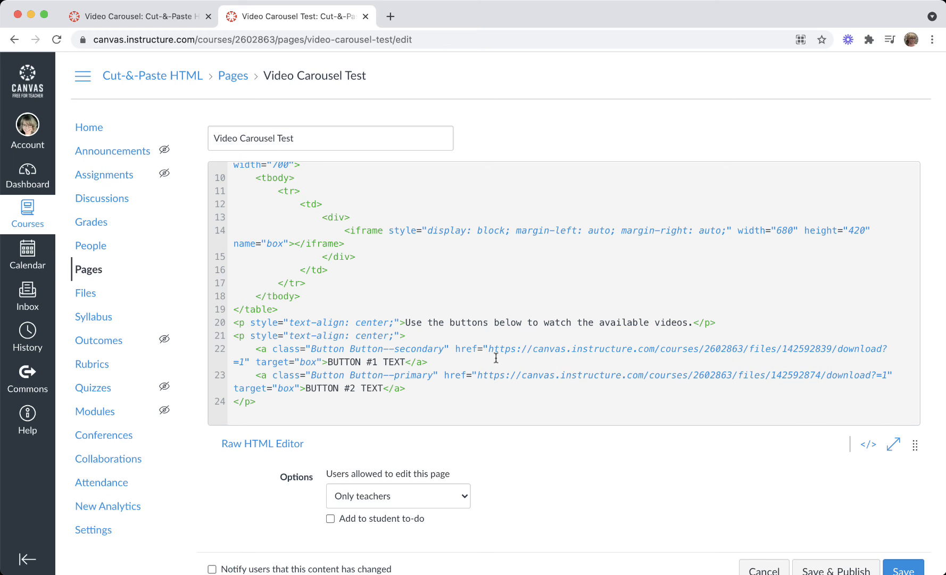
# Change the two button labels in the HTML code to Video #1 and Video #2.
pyautogui.moveTo(328, 361); pyautogui.dragTo(405, 362)
pyautogui.write('V')
pyautogui.write('ideo')
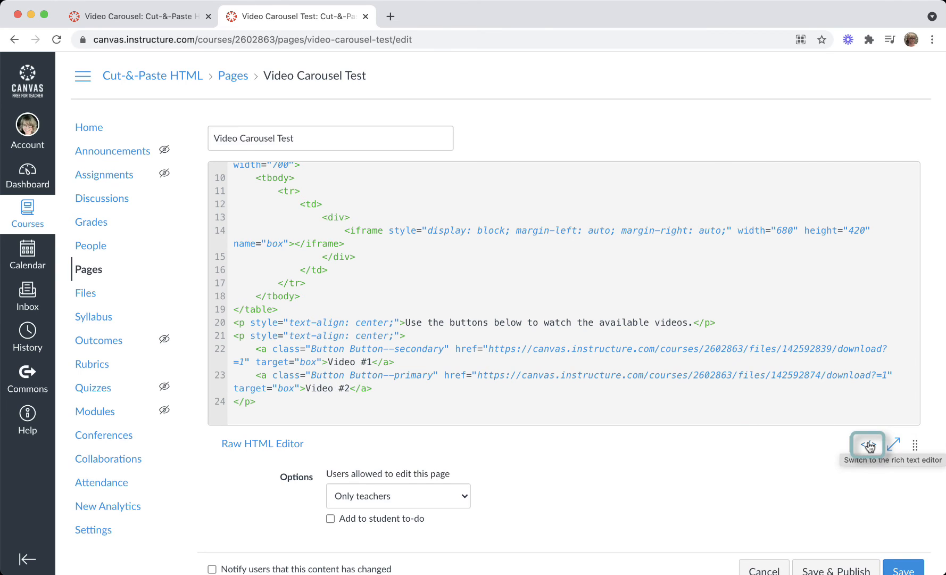
# Return to the rich text view, check the carousel box and button links, and save the page.
pyautogui.click(869, 446)
pyautogui.scroll(-3, 849, 364)
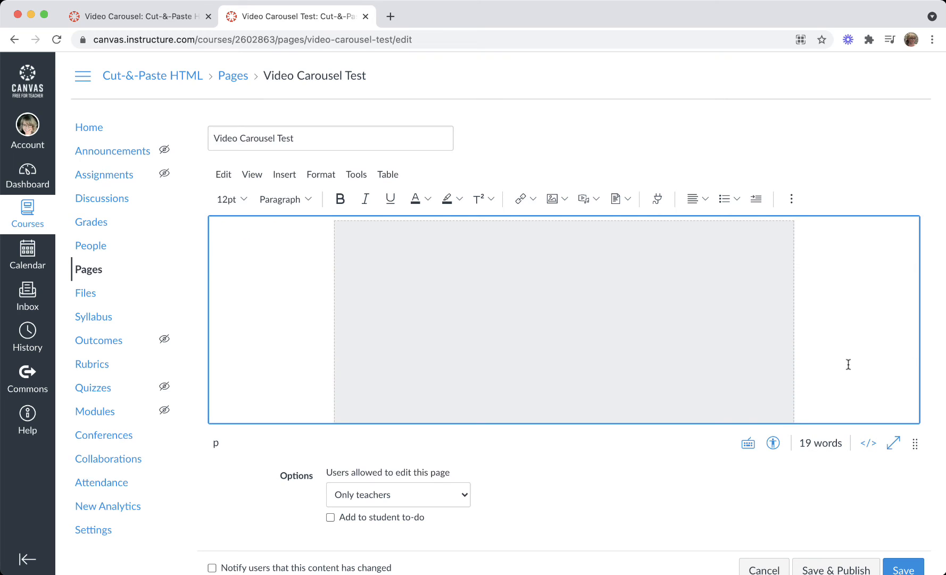
pyautogui.scroll(-3, 849, 364)
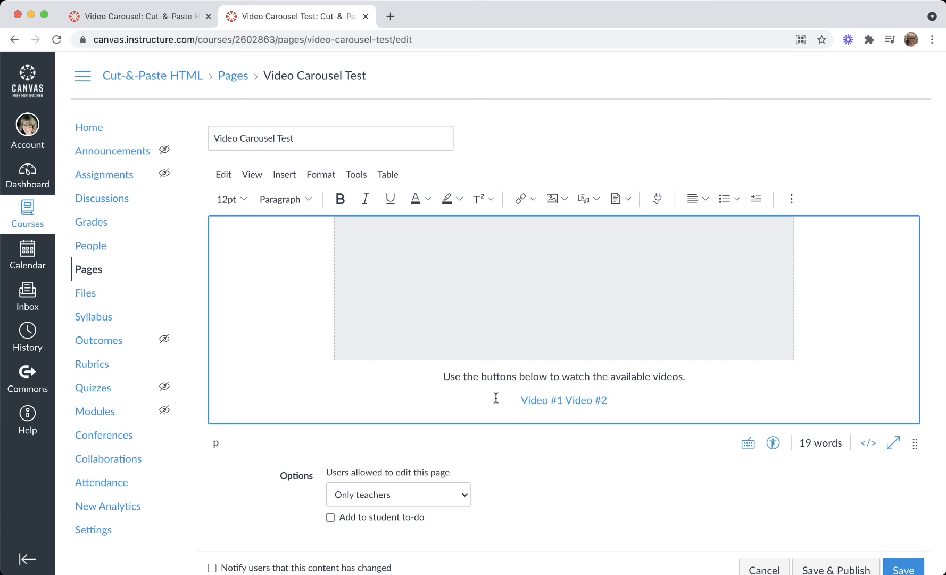
pyautogui.scroll(-1, 678, 470)
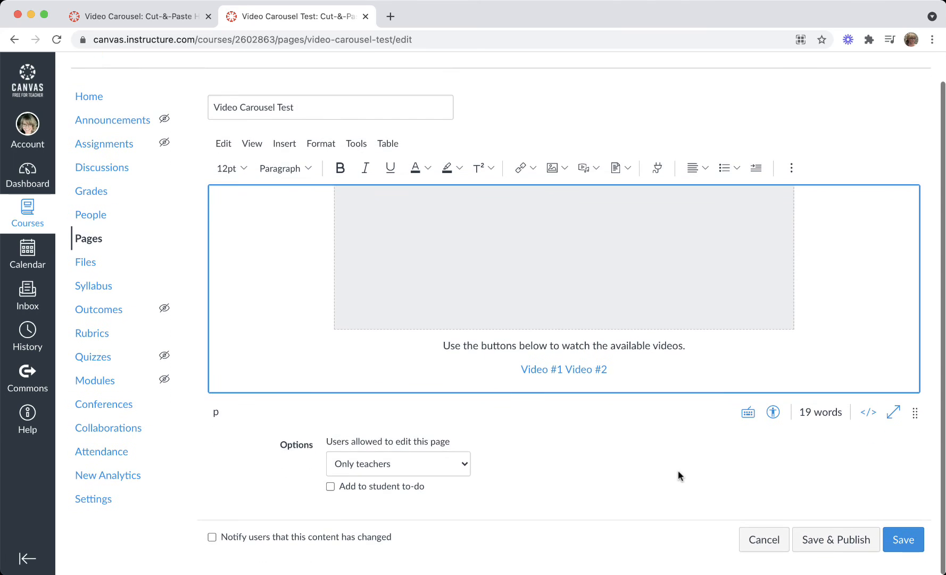
pyautogui.click(903, 540)
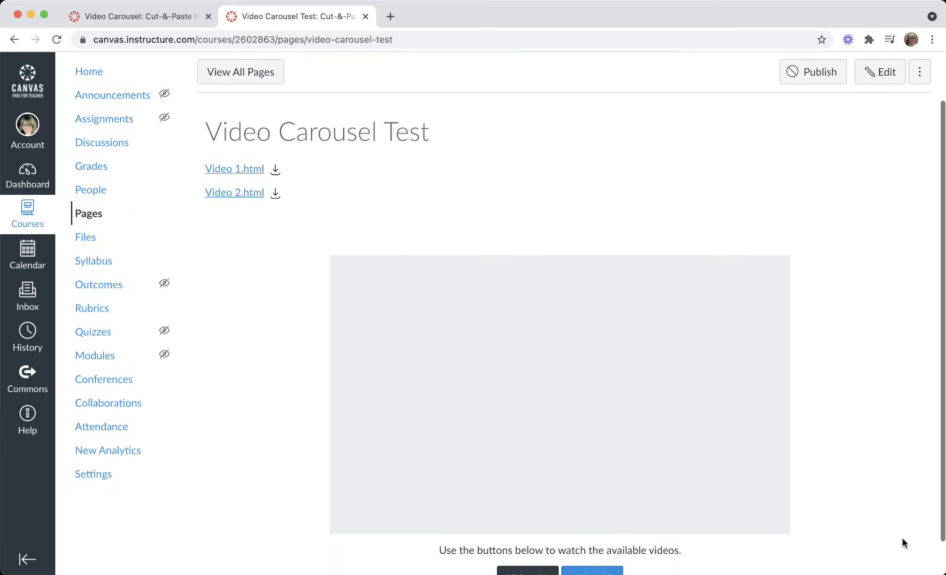
# Test the Video #1 and Video #2 buttons on the saved page by loading each video in the carousel box.
pyautogui.scroll(-1, 902, 536)
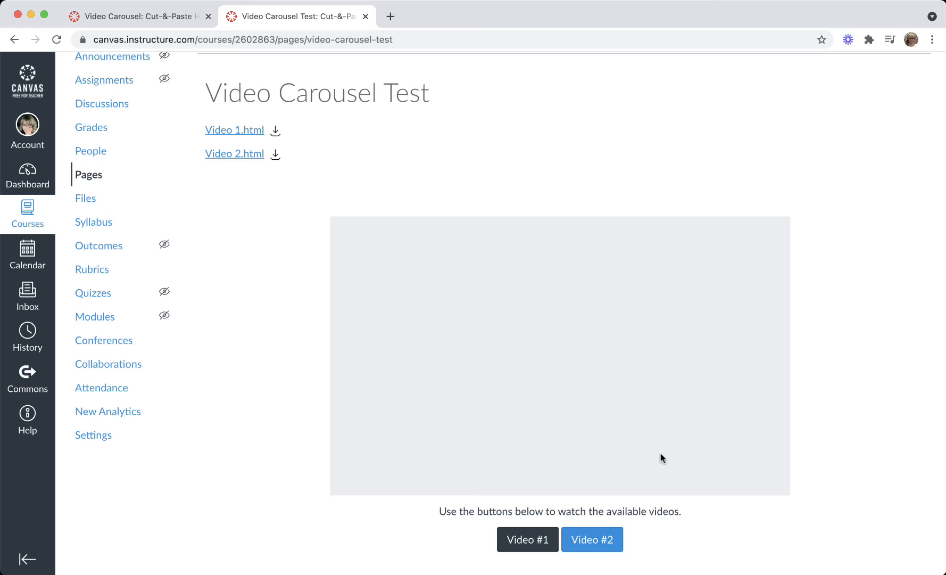
pyautogui.click(534, 542)
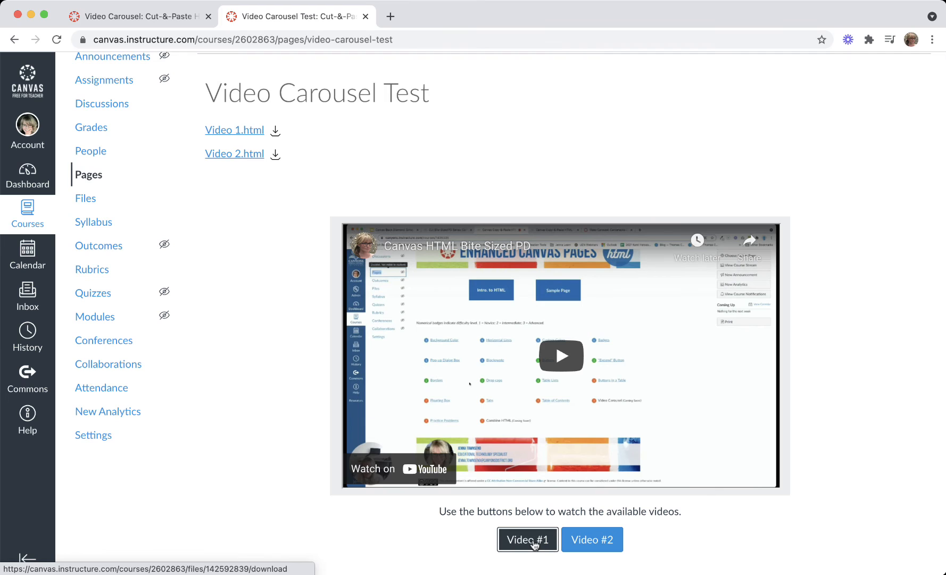
pyautogui.click(594, 540)
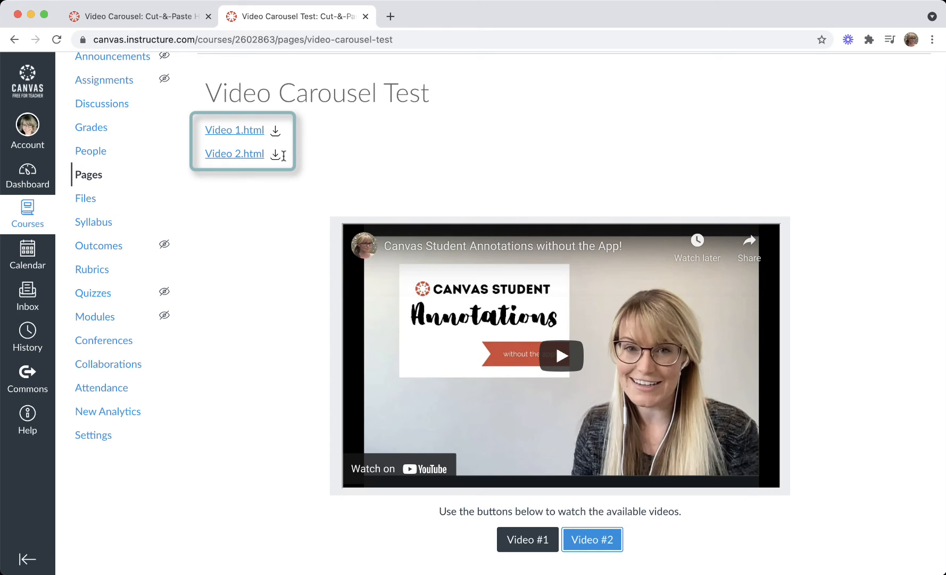
# Reopen the page for editing and delete the Video 1.html and Video 2.html links above the carousel.
pyautogui.scroll(3, 556, 139)
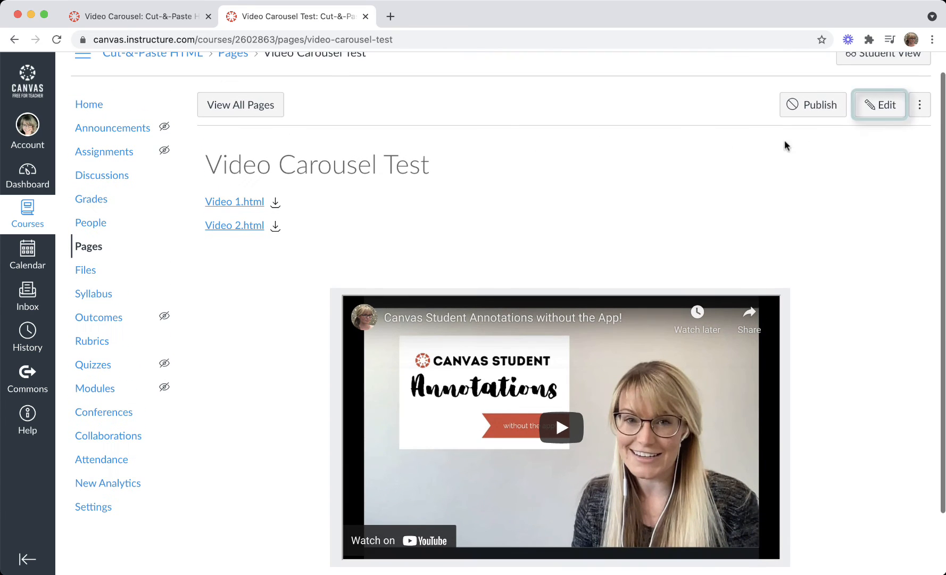
pyautogui.click(880, 103)
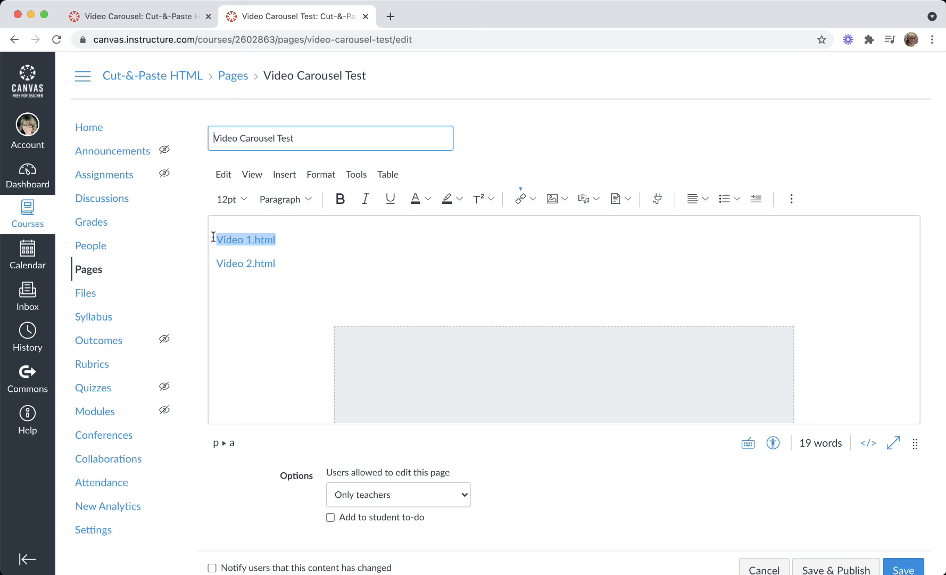
pyautogui.moveTo(213, 236); pyautogui.dragTo(370, 316)
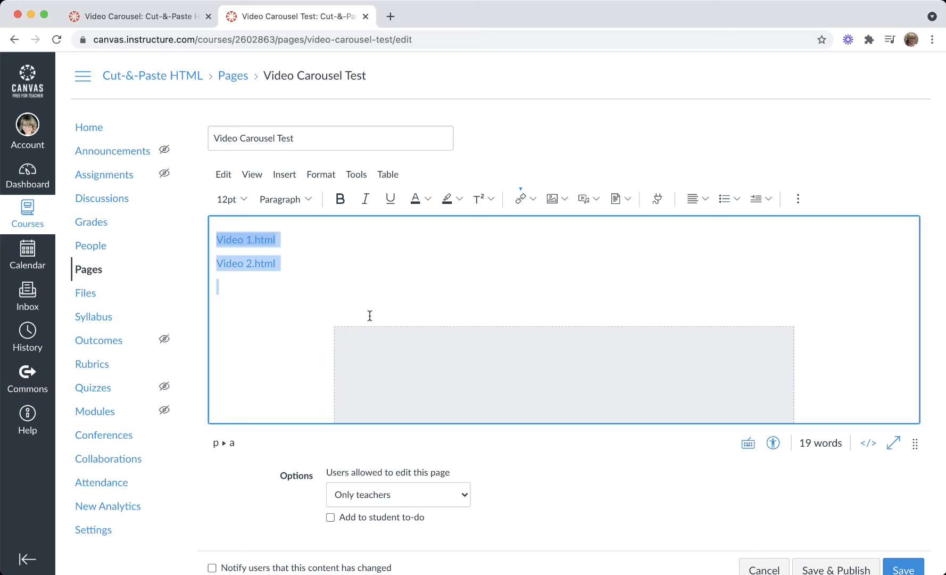
pyautogui.press('BackSpace')
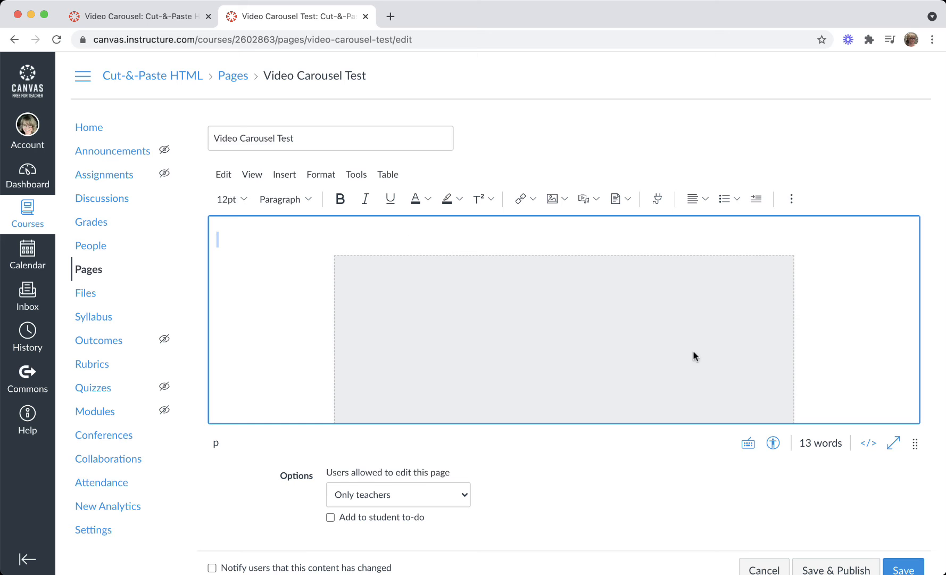
# Remove the empty paragraph above the table in the HTML code and return to the rich text view.
pyautogui.click(868, 443)
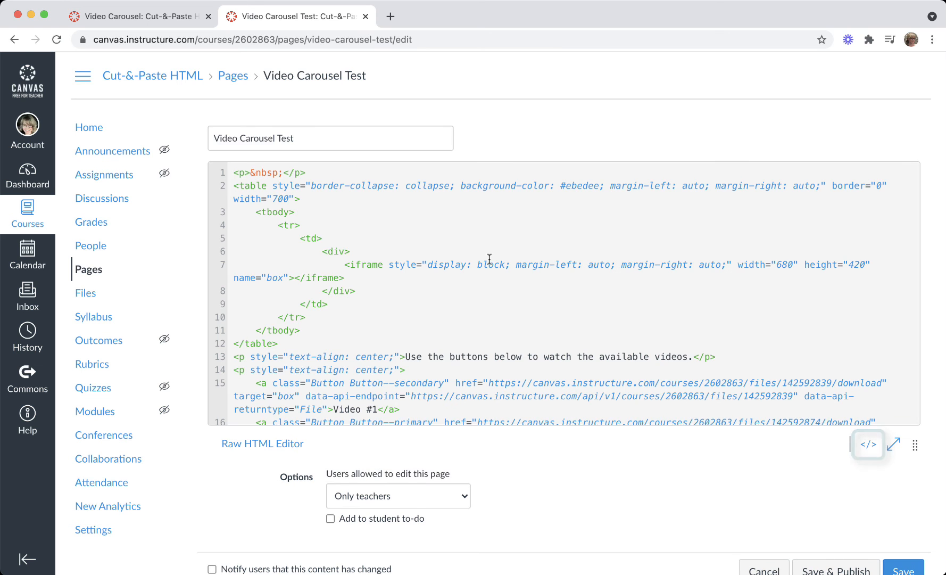
pyautogui.moveTo(324, 173); pyautogui.dragTo(223, 176)
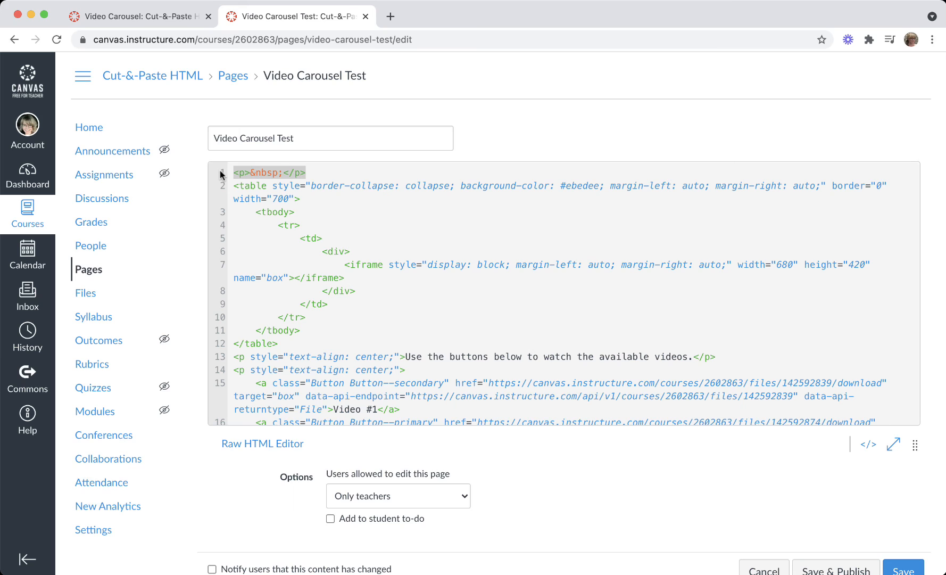
pyautogui.press('BackSpace')
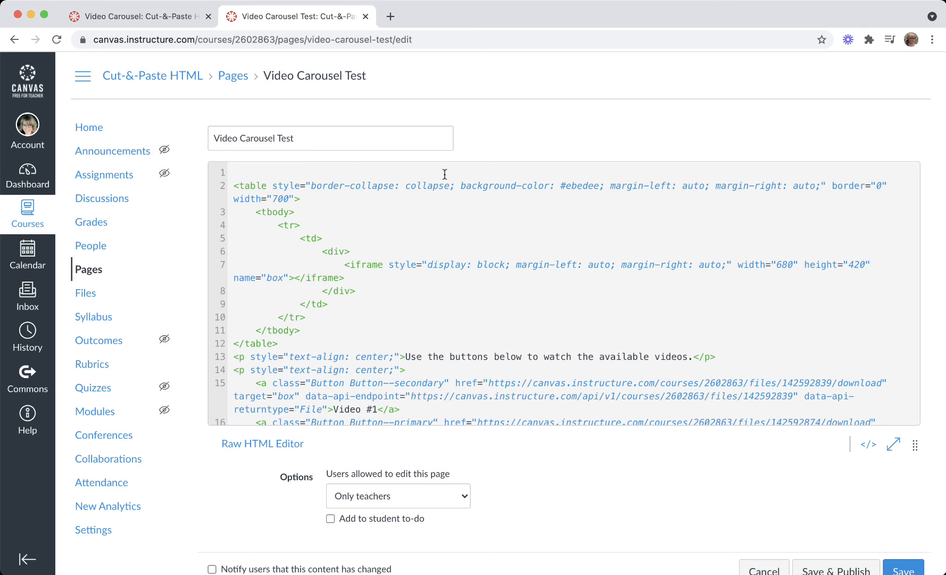
pyautogui.click(868, 445)
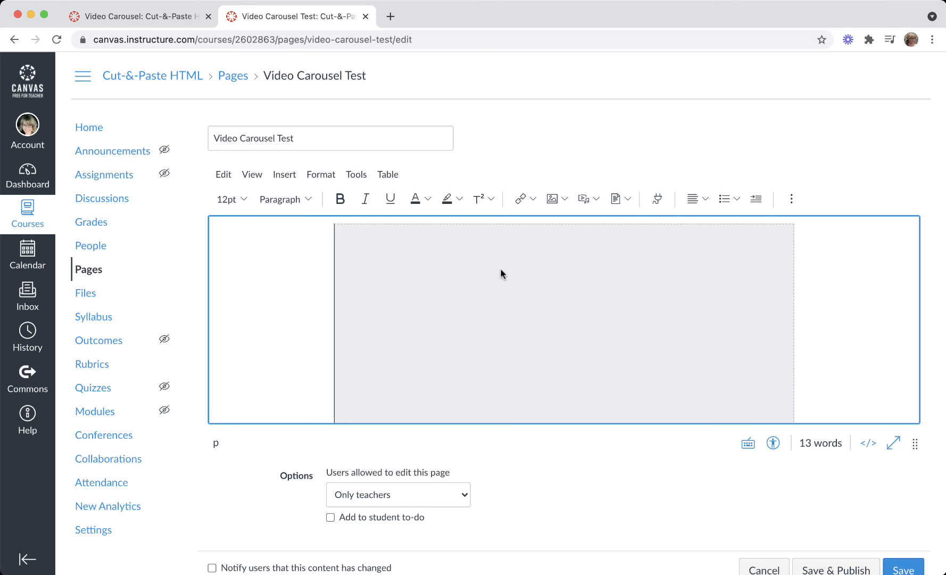
# Review the carousel table's general and advanced properties, including width, border, alignment and background color, without changing them.
pyautogui.click(522, 277)
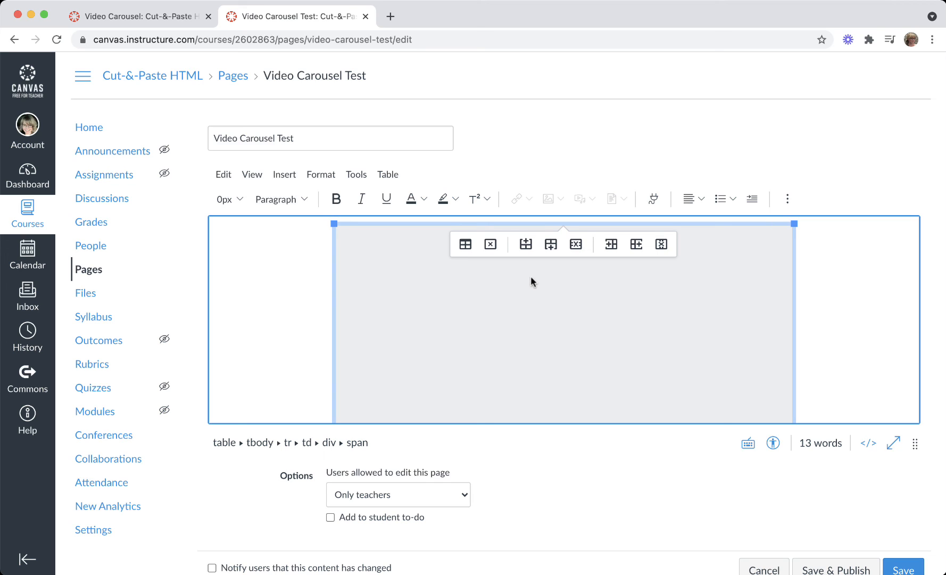
pyautogui.click(466, 245)
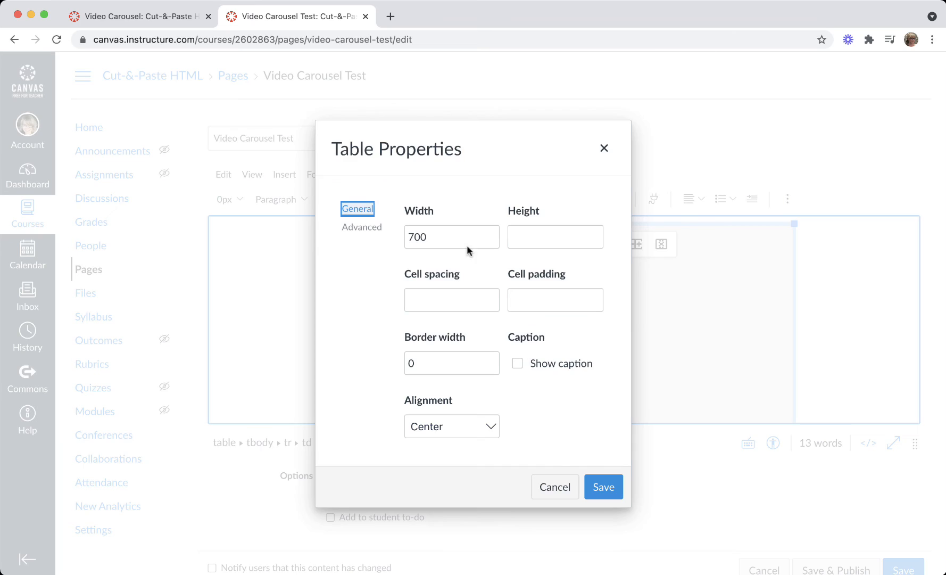
pyautogui.click(364, 229)
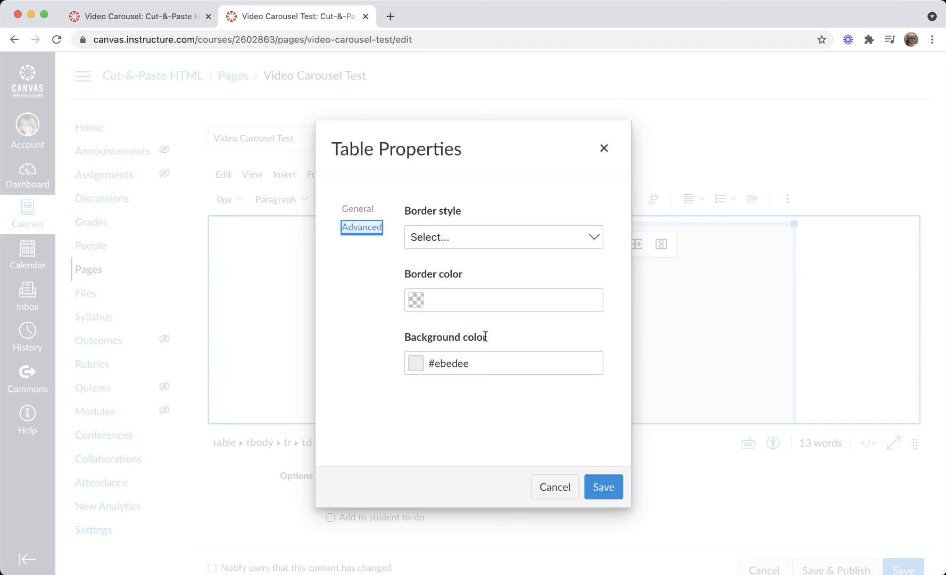
pyautogui.click(355, 208)
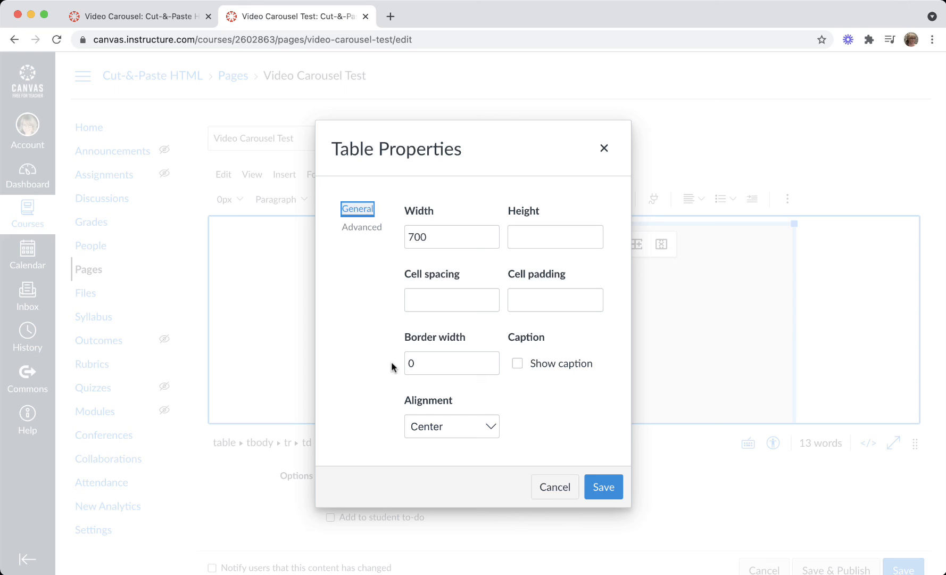
pyautogui.click(556, 487)
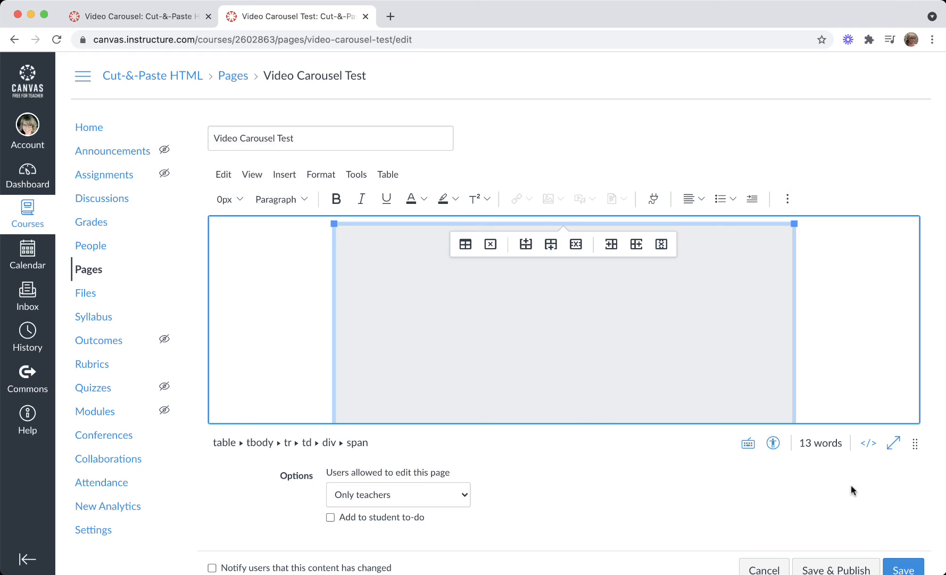
# Examine the iframe's width and height attributes and the first button's style class in the HTML code.
pyautogui.click(869, 444)
pyautogui.moveTo(736, 250); pyautogui.dragTo(871, 250)
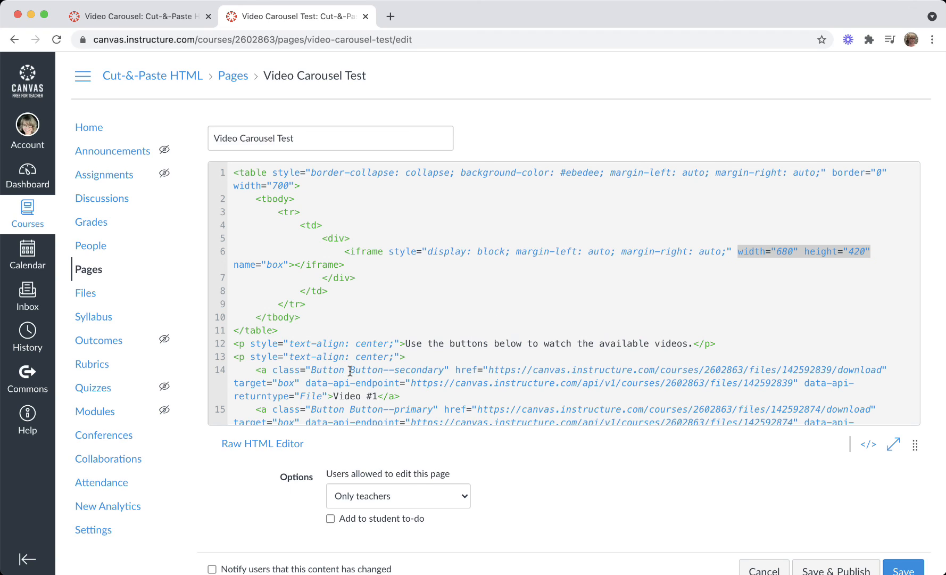
pyautogui.moveTo(351, 371); pyautogui.dragTo(443, 373)
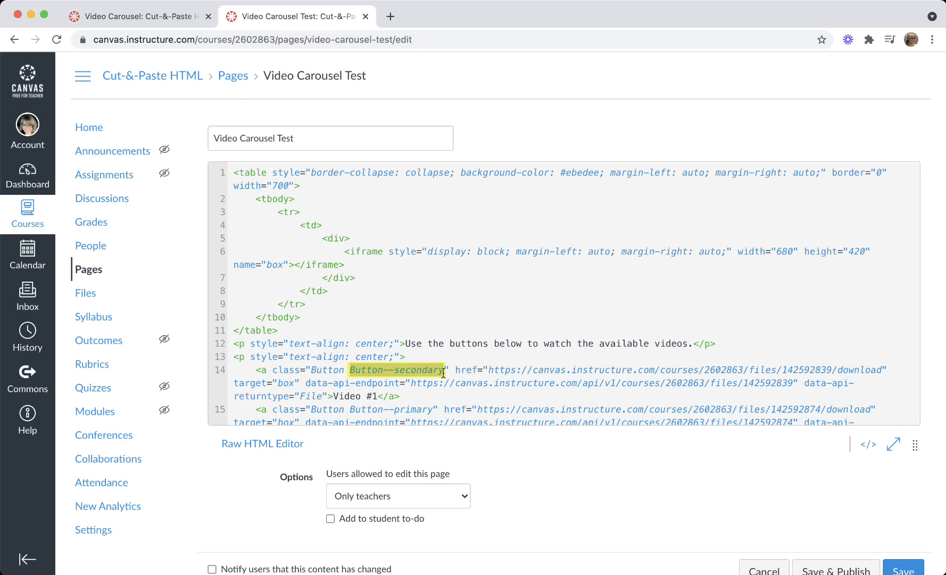